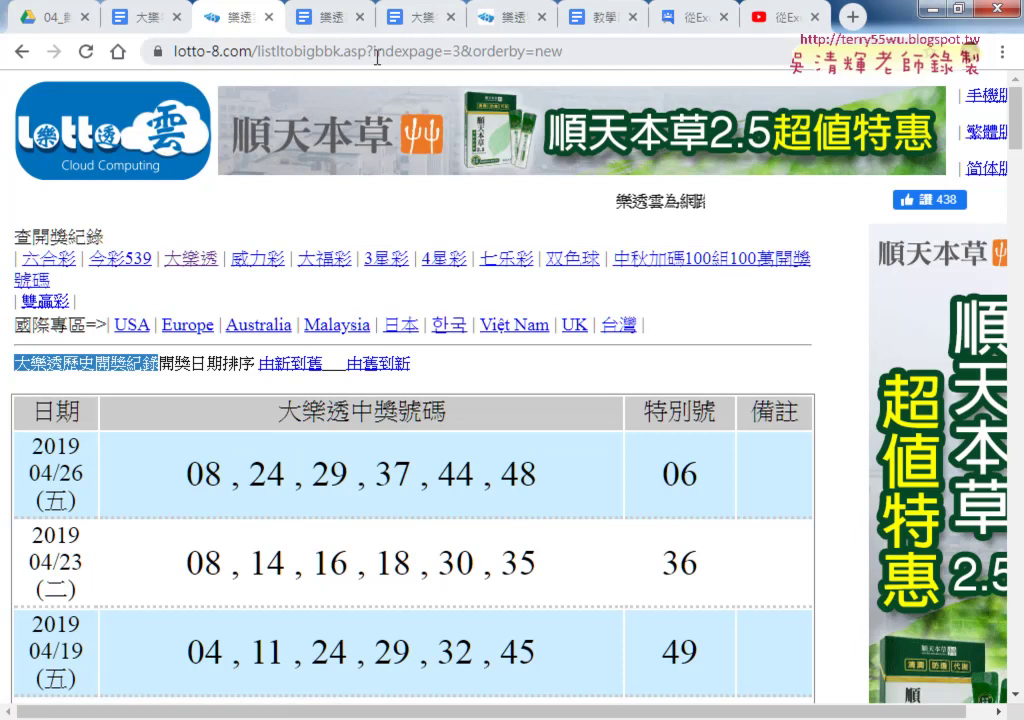
Check the Big Lotto draw-history page in Chrome and select its page number in the address bar.
click(360, 51)
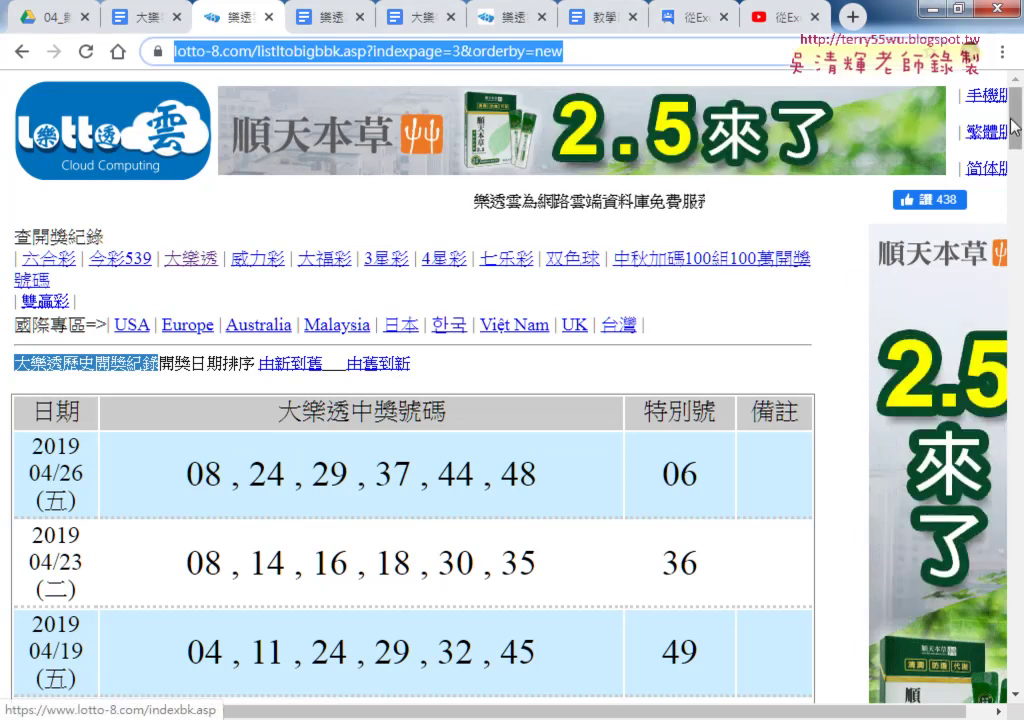
scroll(999, 478, down, 10)
scroll(999, 647, down, 10)
scroll(986, 610, up, 4)
scroll(986, 600, up, 3)
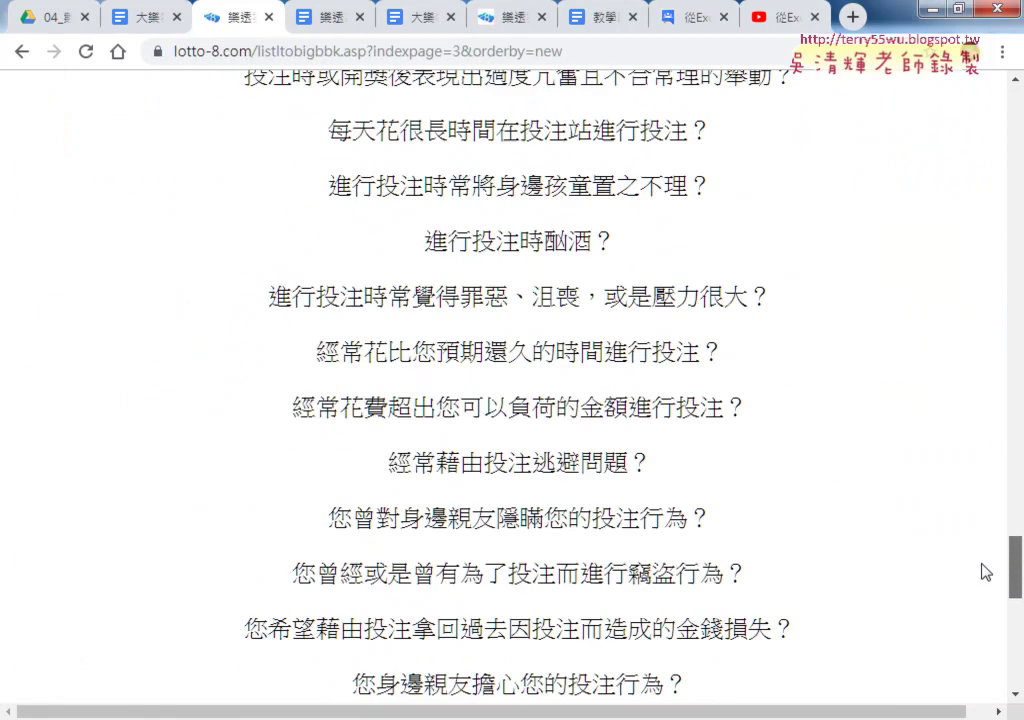
scroll(985, 520, up, 5)
scroll(983, 457, up, 5)
scroll(983, 425, up, 3)
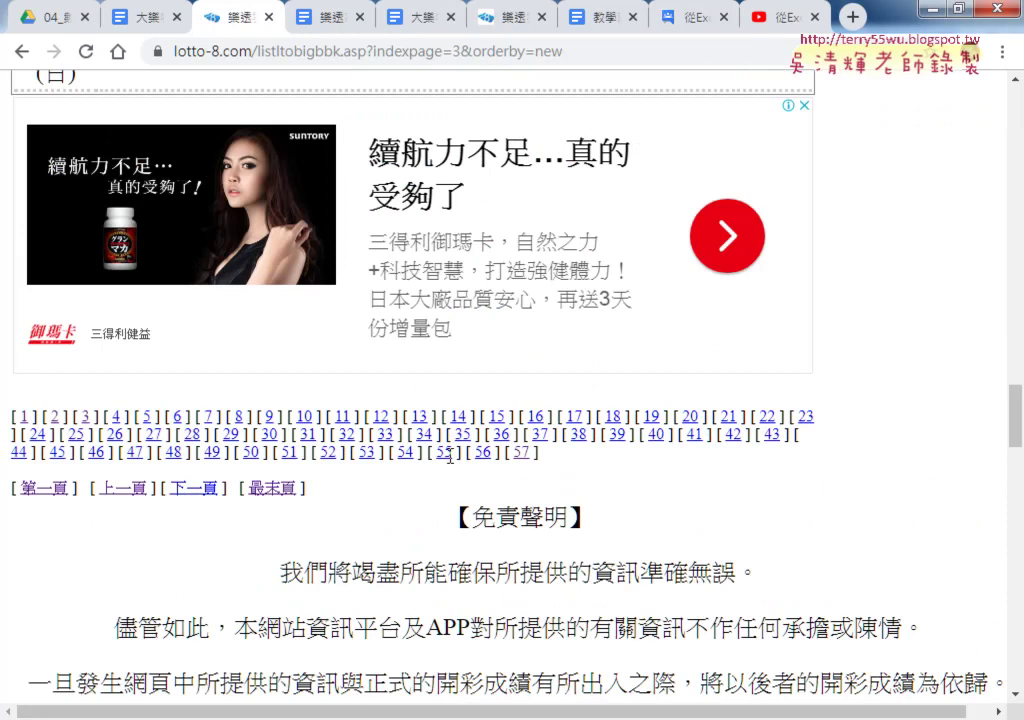
click(398, 53)
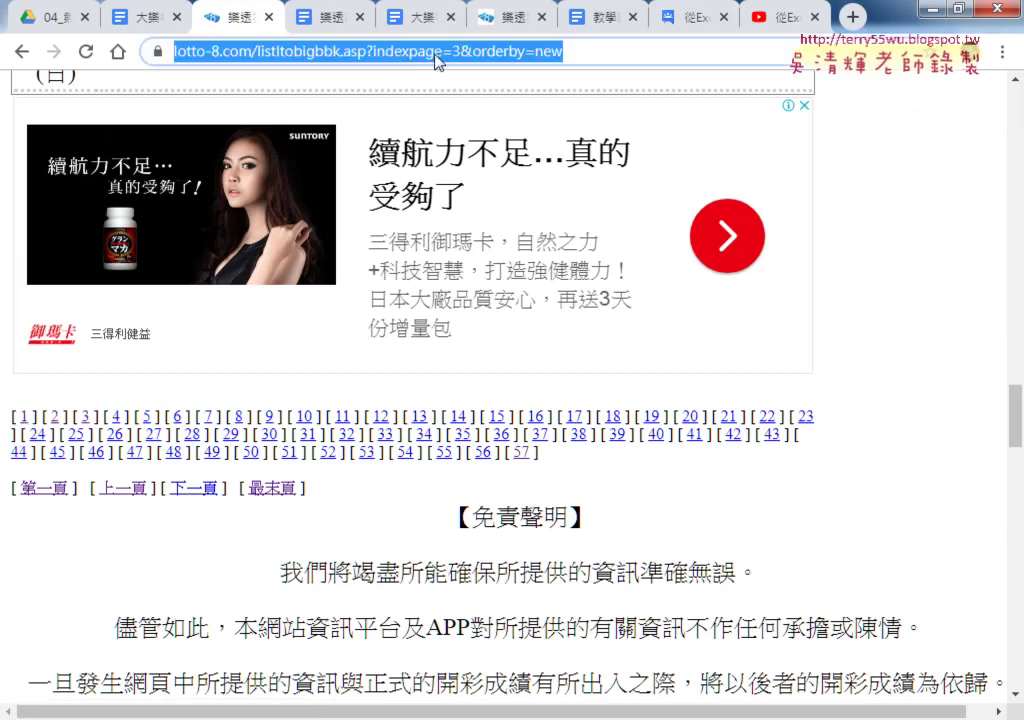
click(459, 52)
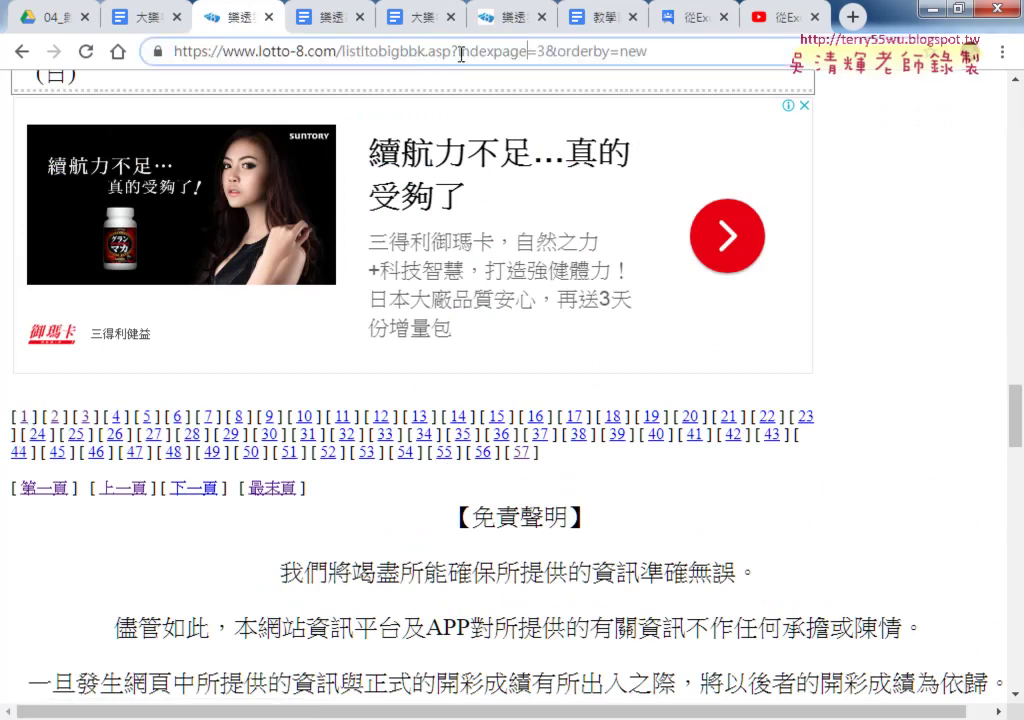
double_click(541, 52)
text(3)
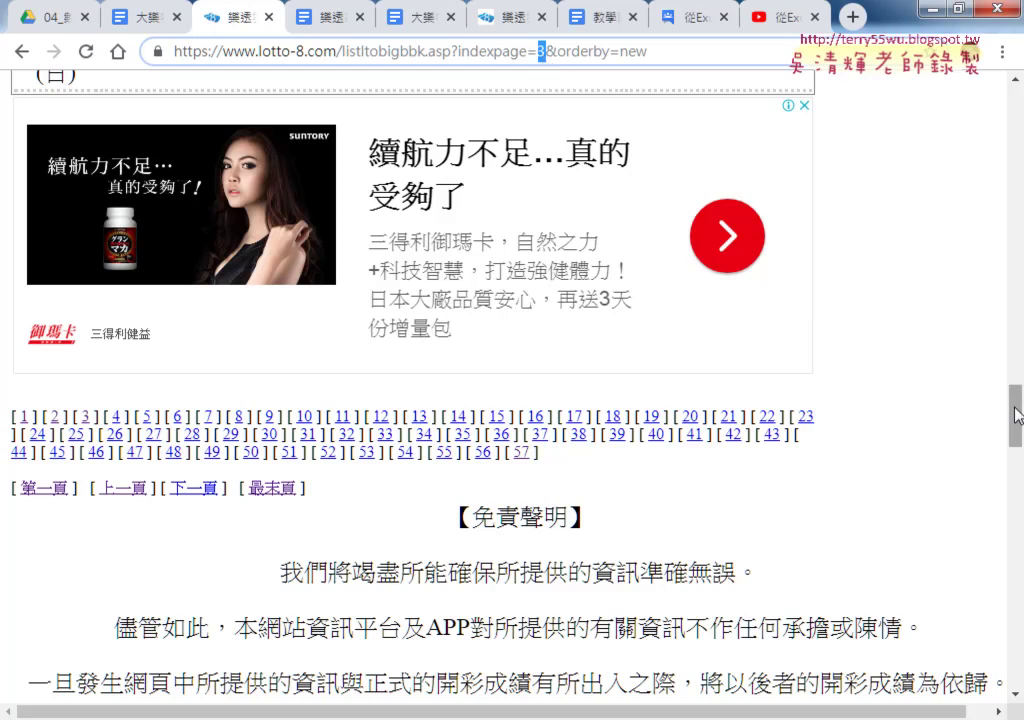
Drag-select the page 3 draw table from the 日期 header down, then return to Excel.
drag(1013, 410, 1013, 120)
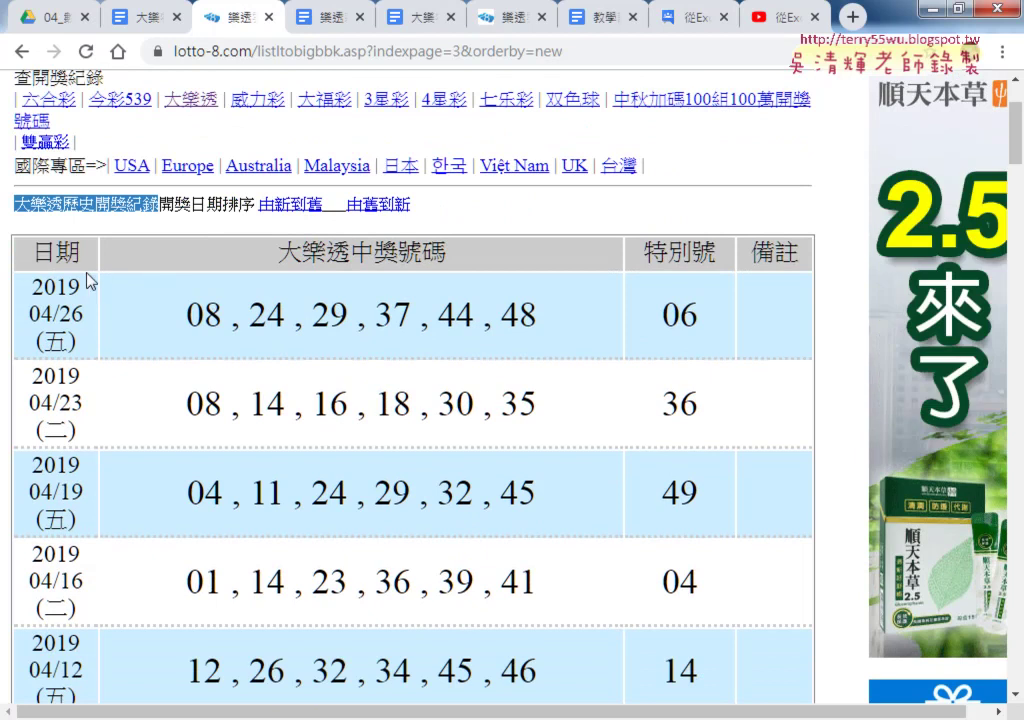
mouse_move(22, 250)
mouse_down()
mouse_move(545, 445)
mouse_move(440, 490)
mouse_up()
click(441, 485)
drag(27, 254, 560, 716)
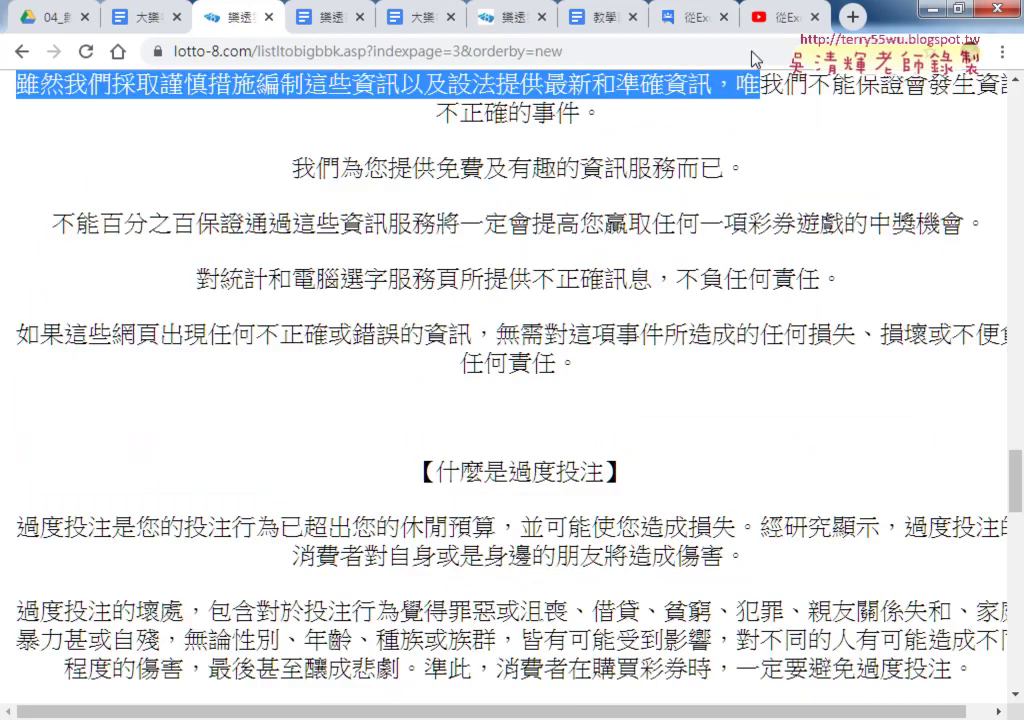
drag(560, 716, 783, 318)
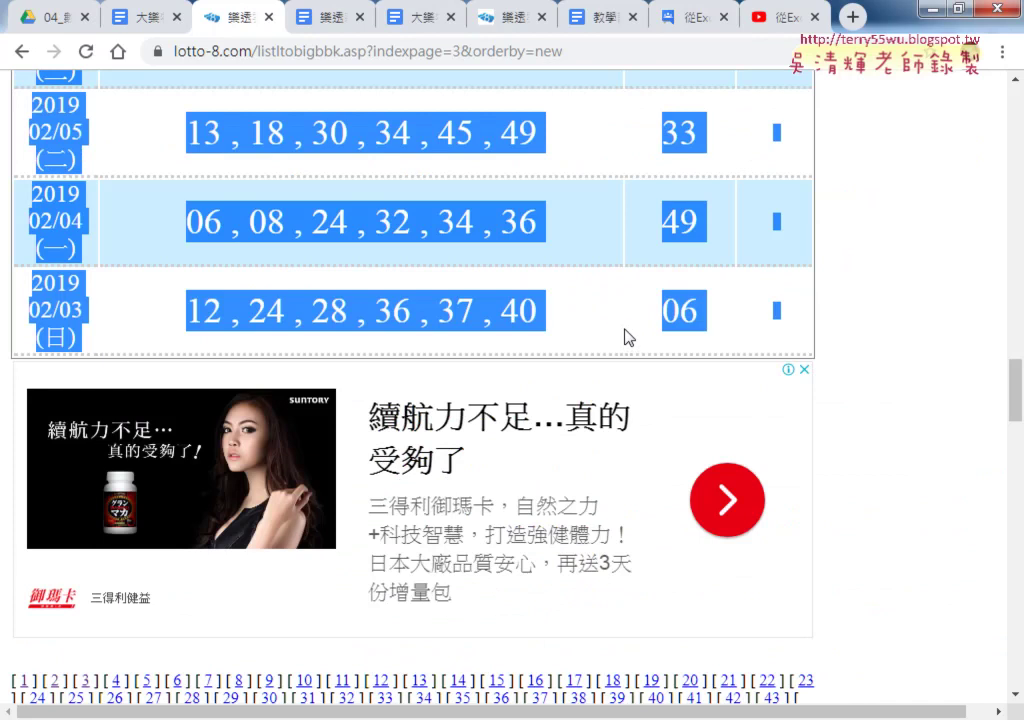
right_click(538, 313)
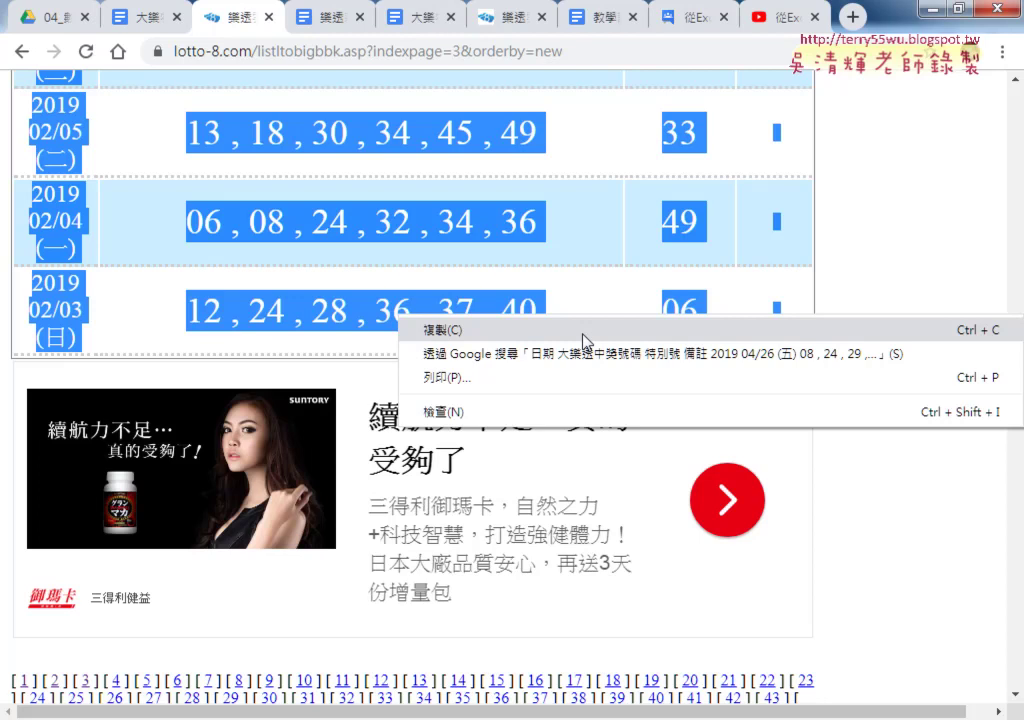
click(407, 647)
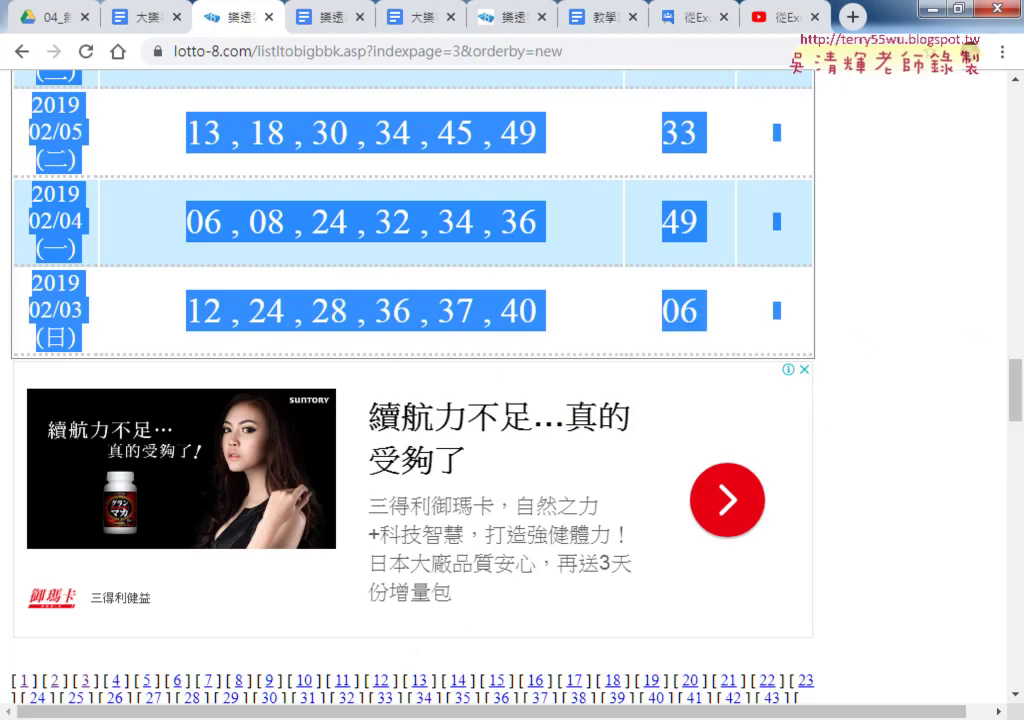
key(alt+Tab)
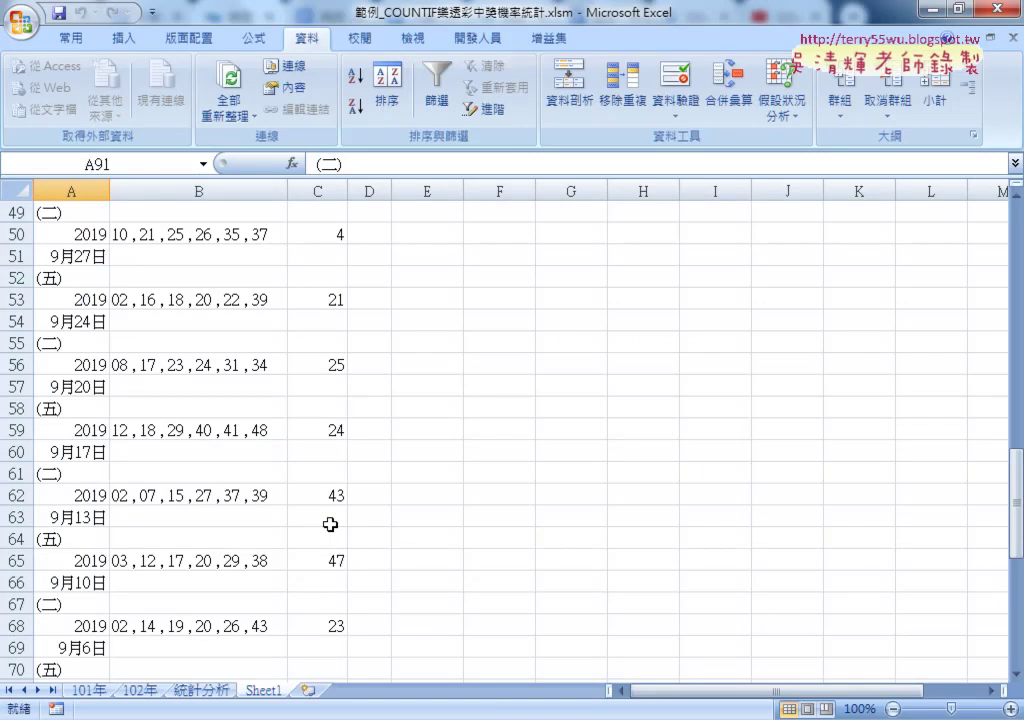
Add a blank Sheet2 and start a From Web data import.
click(306, 691)
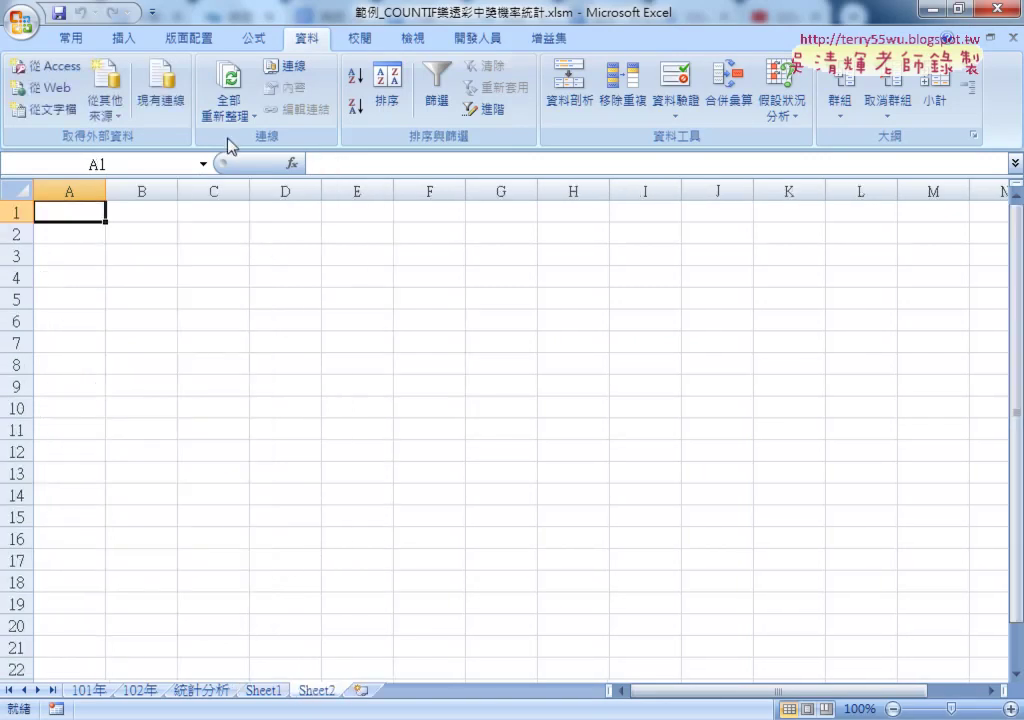
click(55, 97)
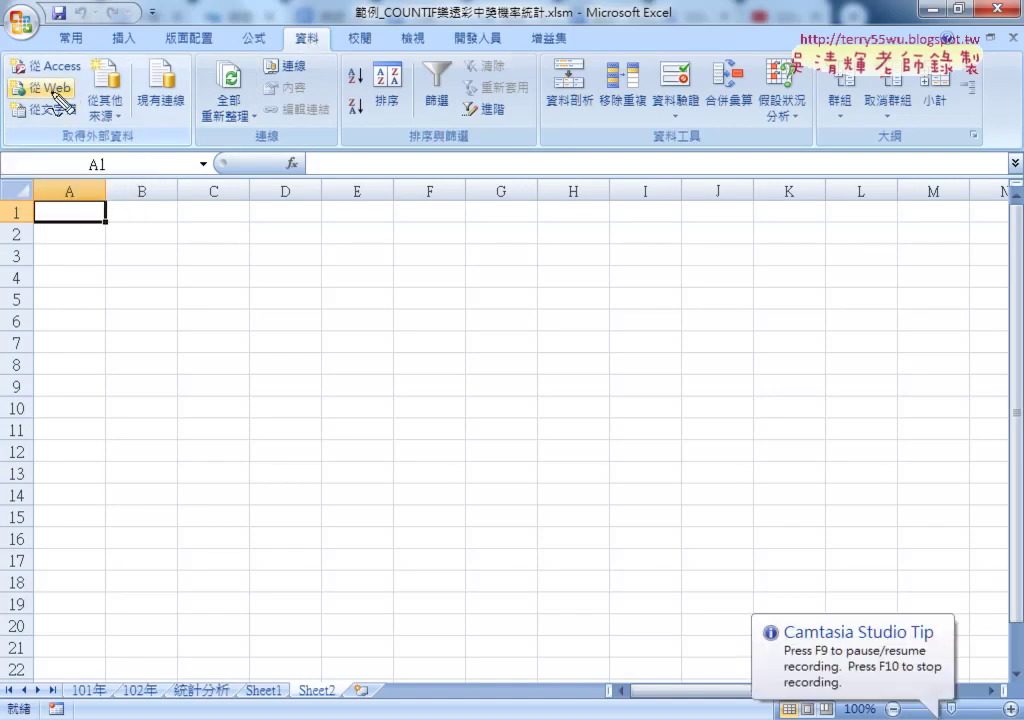
drag(65, 106, 82, 72)
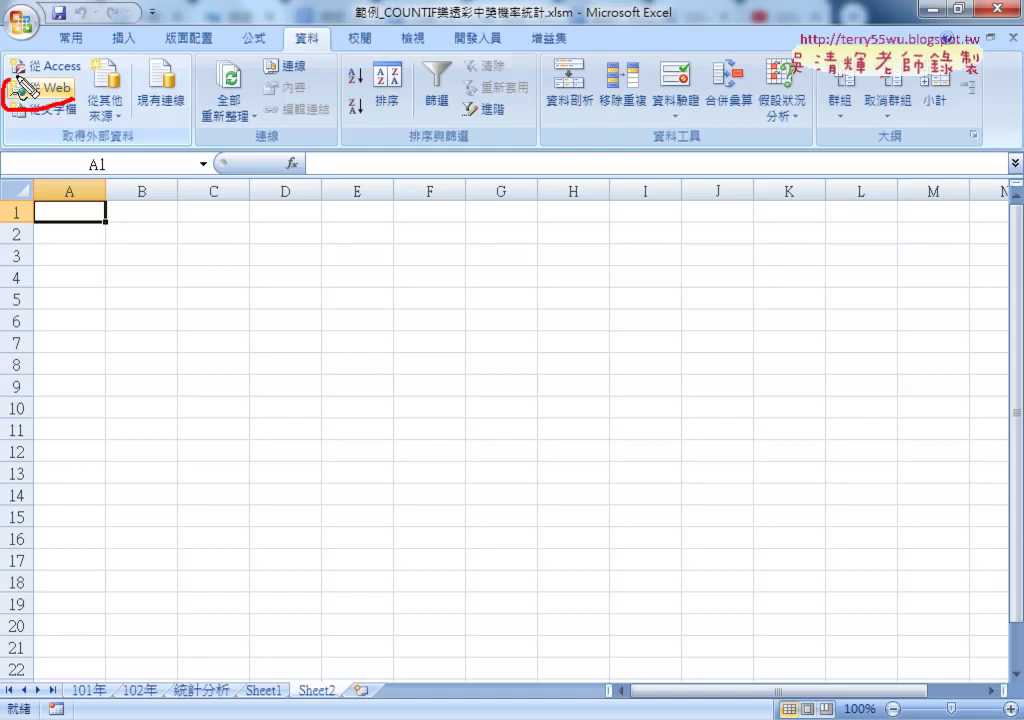
mouse_move(262, 56)
mouse_down()
mouse_move(313, 42)
mouse_move(95, 80)
mouse_move(82, 104)
mouse_up()
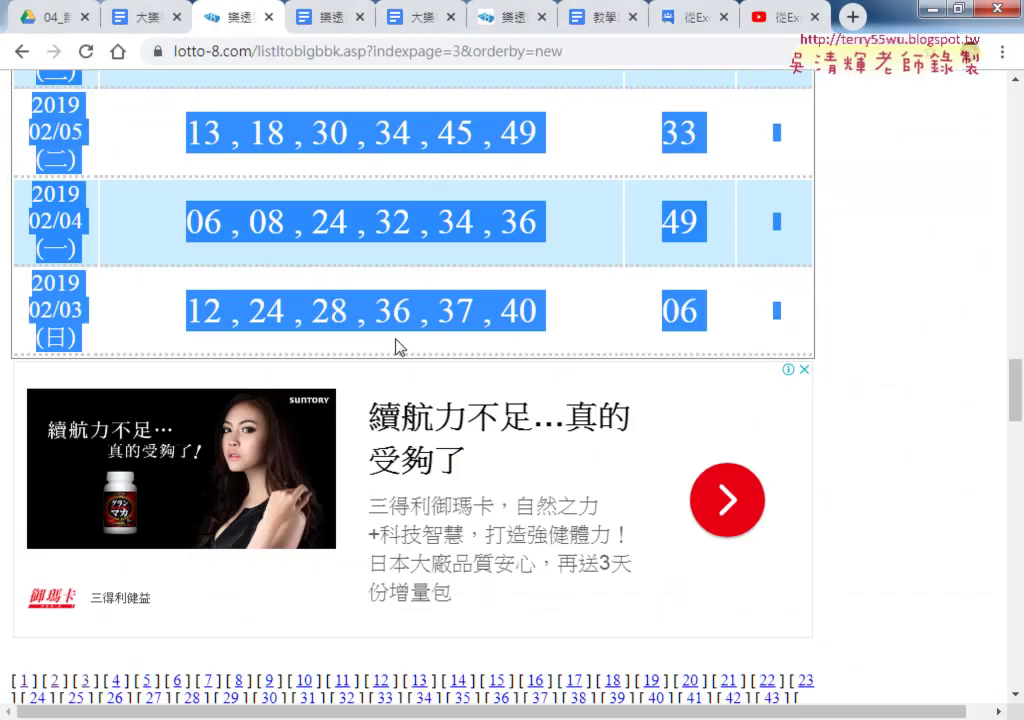
Navigate Chrome back to page 1 of the Big Lotto draw history.
scroll(393, 350, up, 7)
scroll(443, 93, up, 1)
click(280, 51)
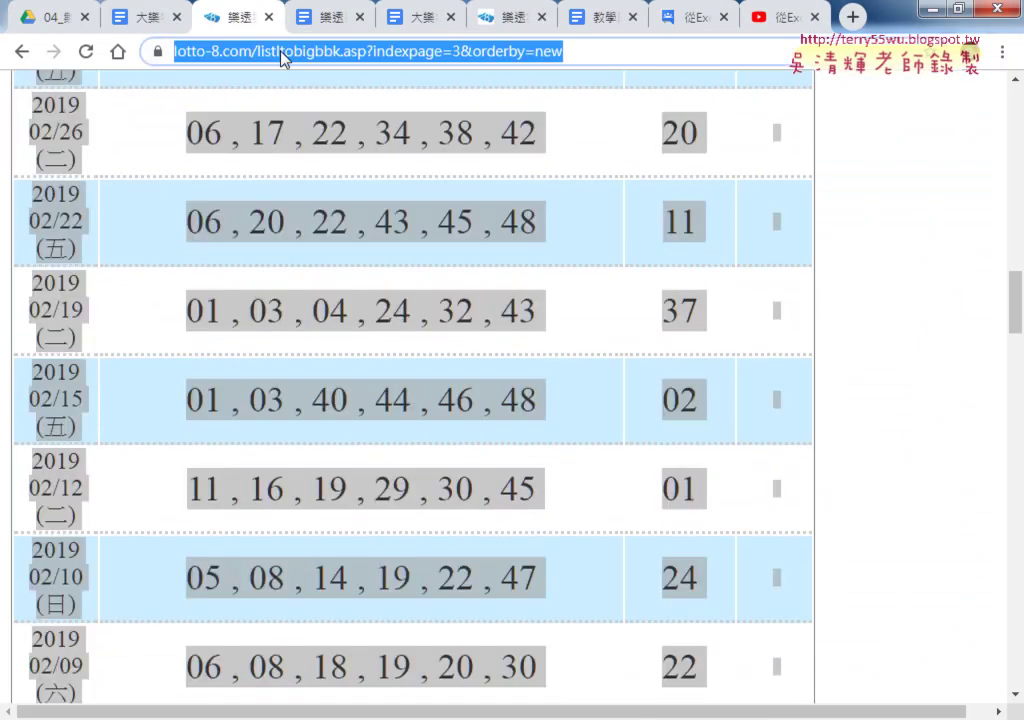
click(22, 51)
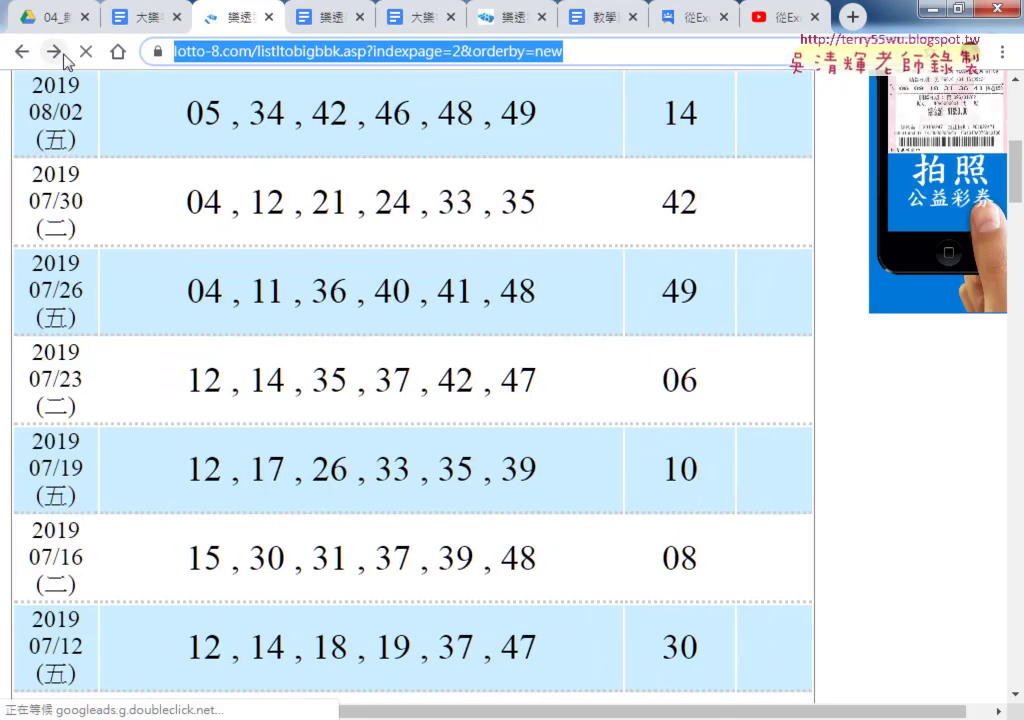
click(22, 51)
scroll(569, 320, down, 20)
scroll(569, 320, down, 9)
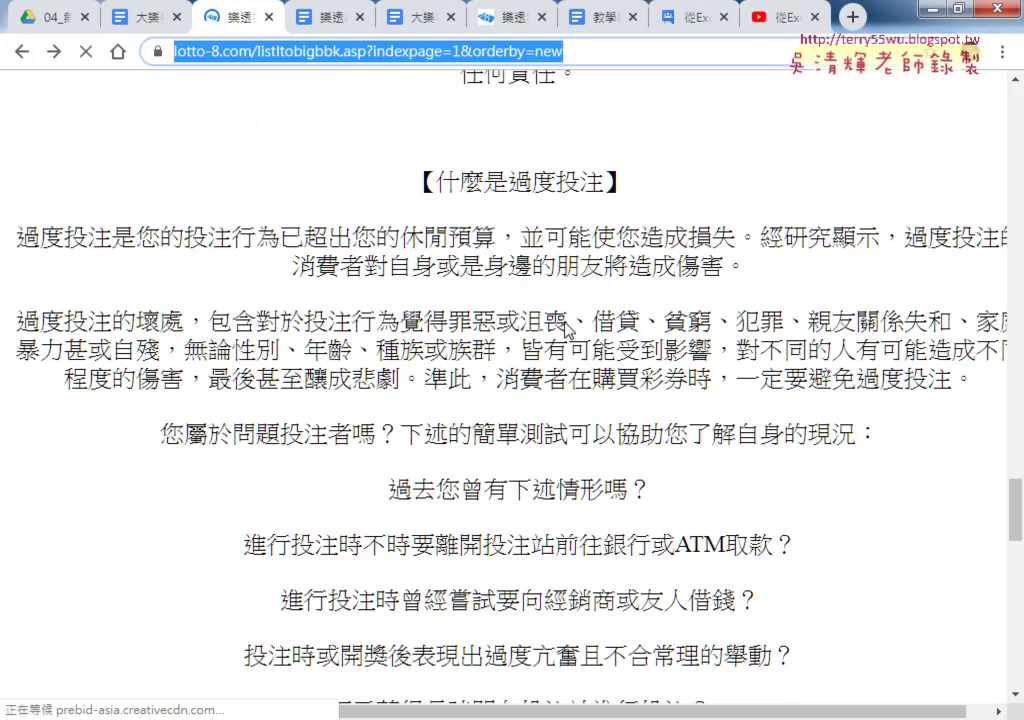
scroll(569, 320, up, 6)
scroll(513, 330, up, 1)
scroll(513, 330, up, 2)
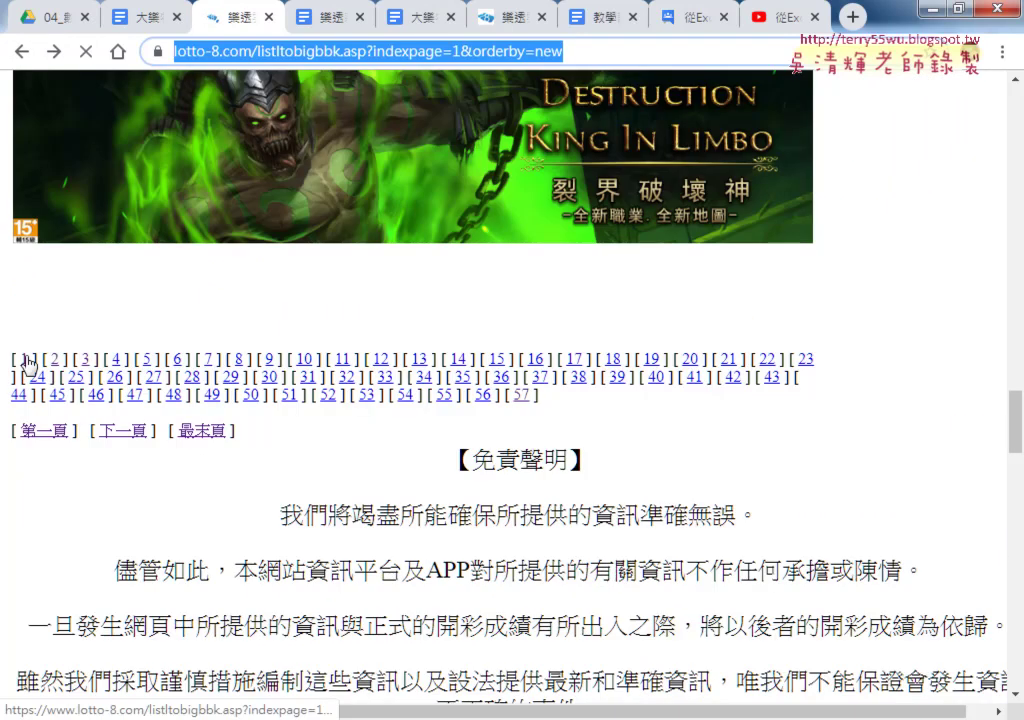
click(22, 359)
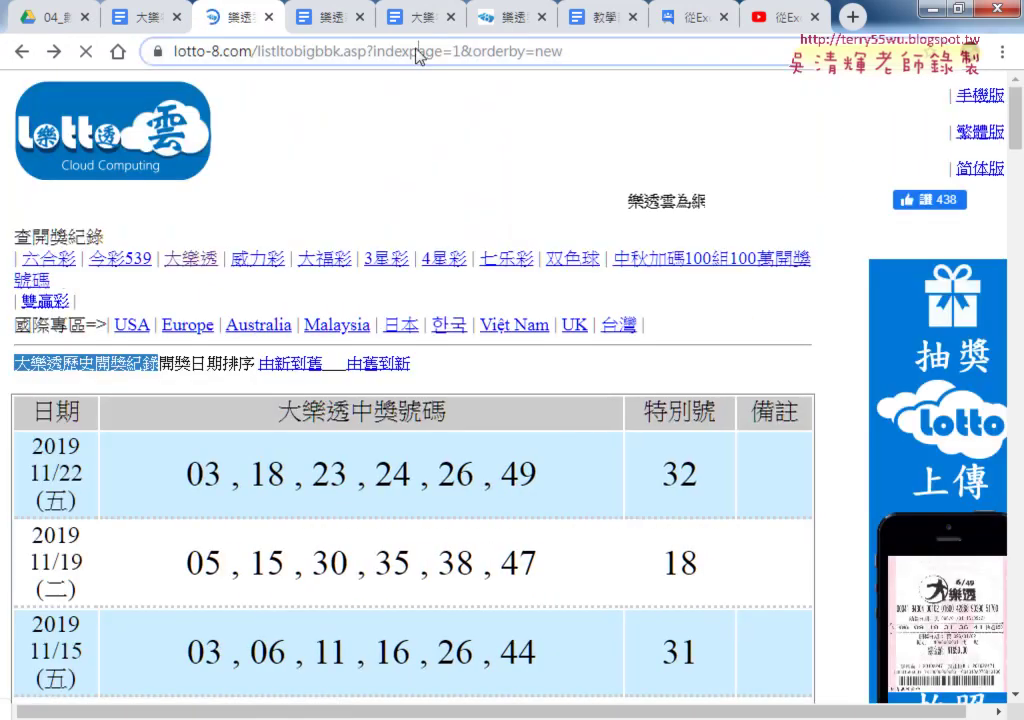
Copy the page 1 web address (indexpage=1) with 複製 and return to Excel.
click(459, 52)
double_click(540, 51)
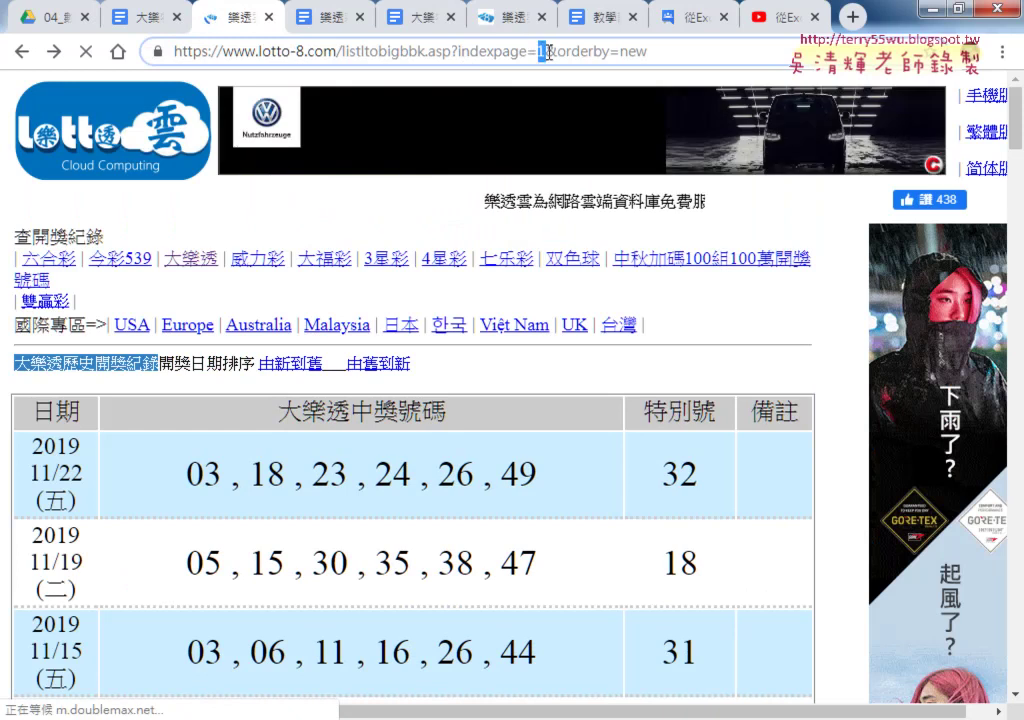
drag(711, 58, 175, 52)
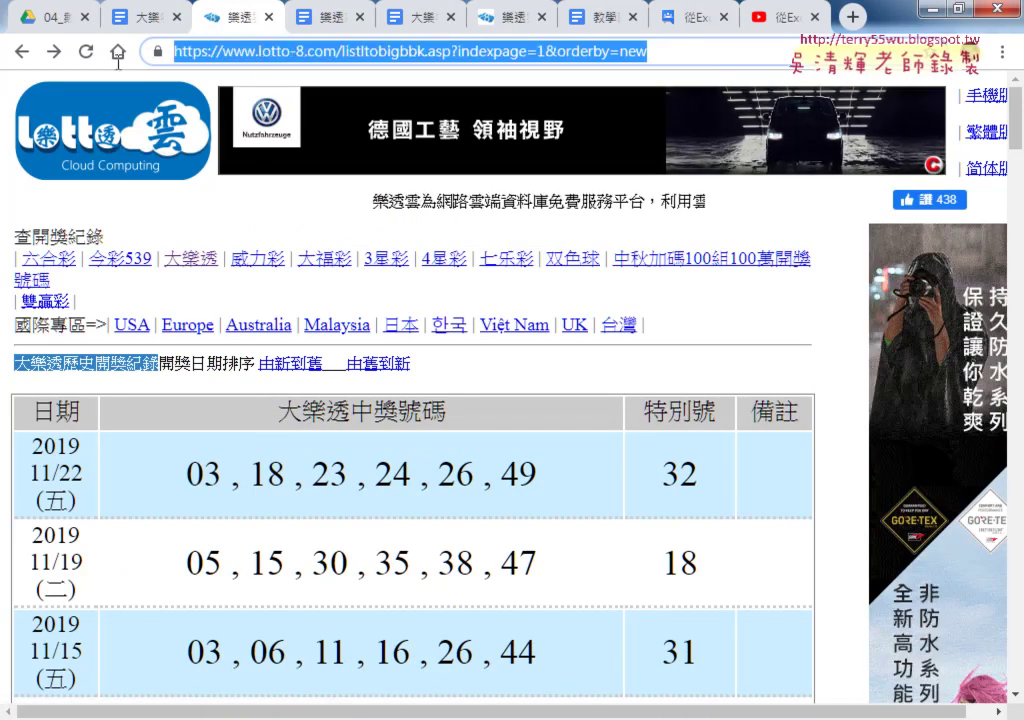
right_click(263, 56)
click(316, 134)
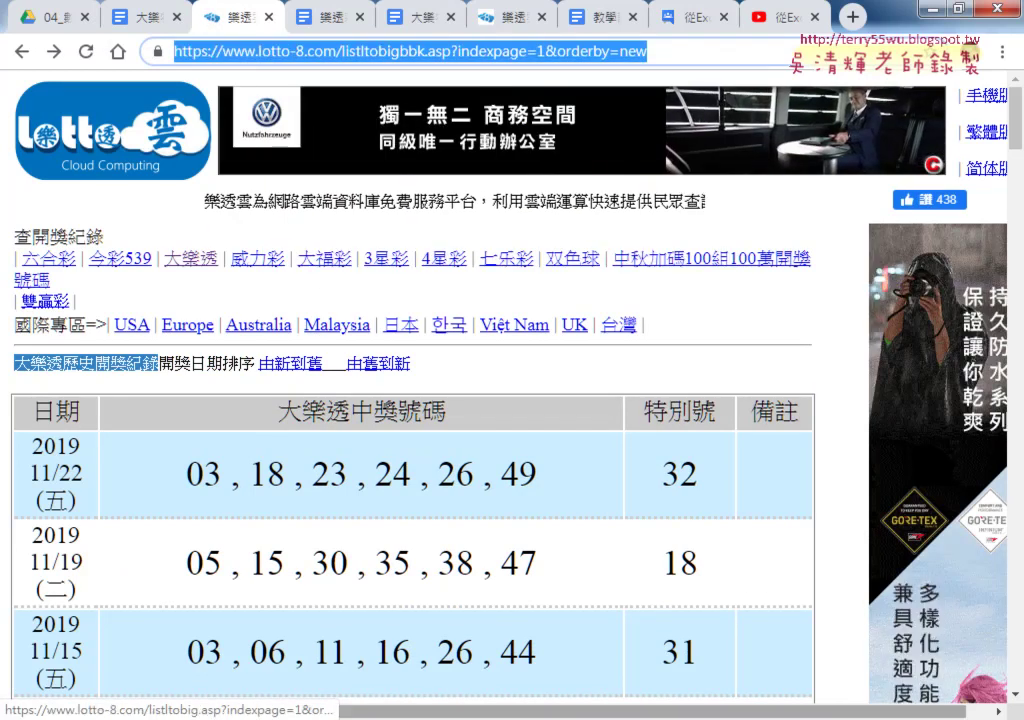
key(alt+Tab)
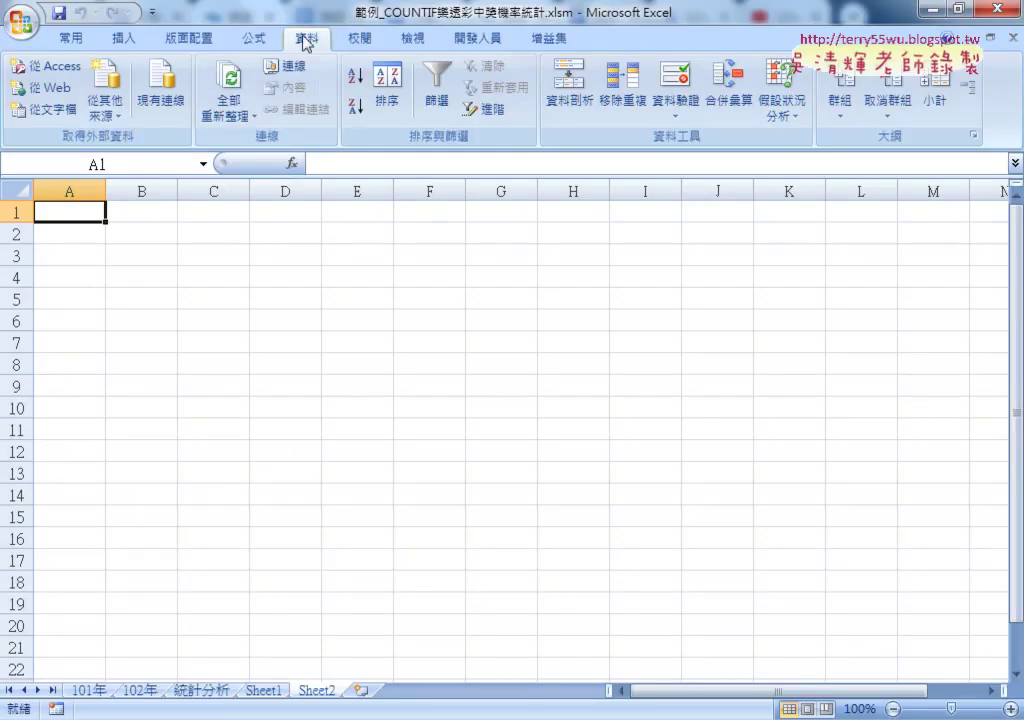
Paste the lotto-8.com page 1 address into a new Web Query (從 Web) and load it.
click(50, 93)
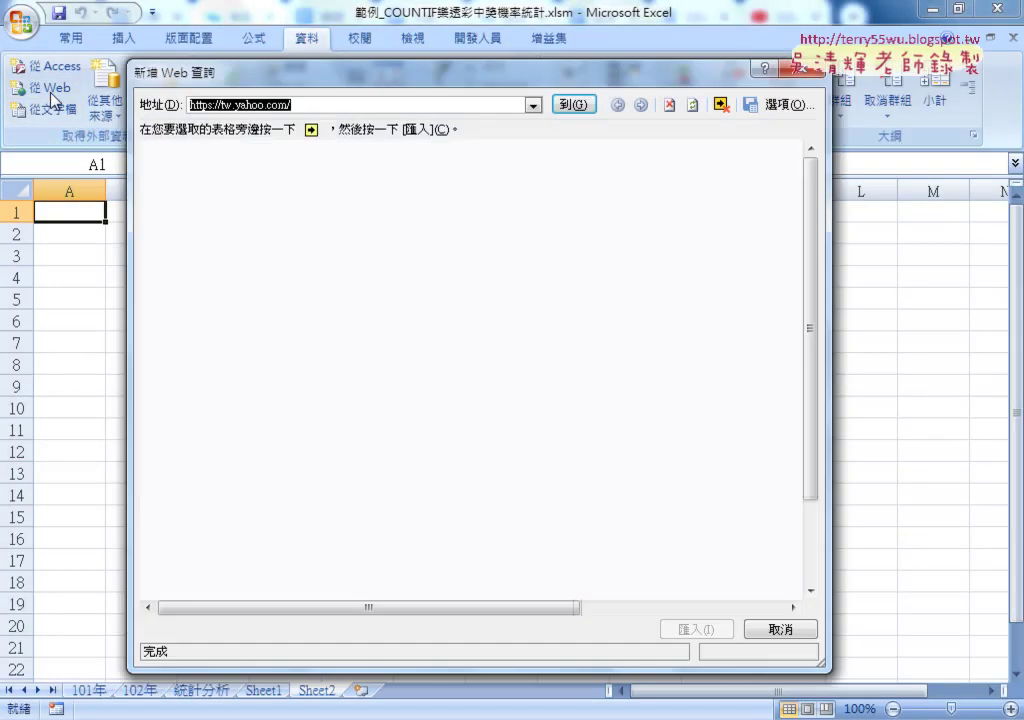
right_click(259, 107)
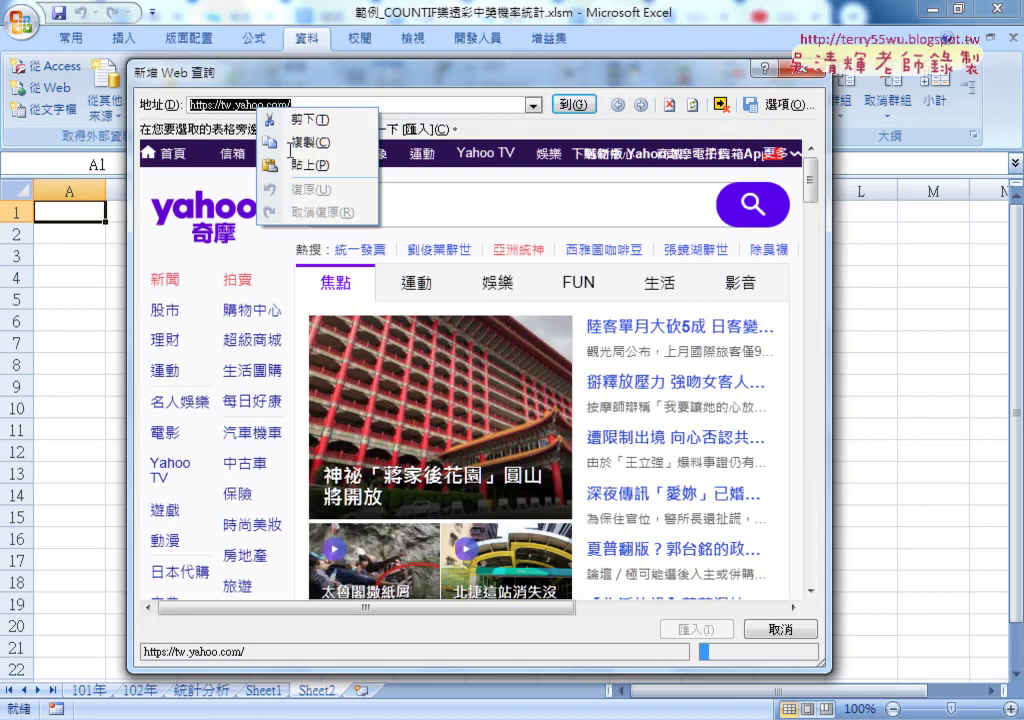
click(316, 165)
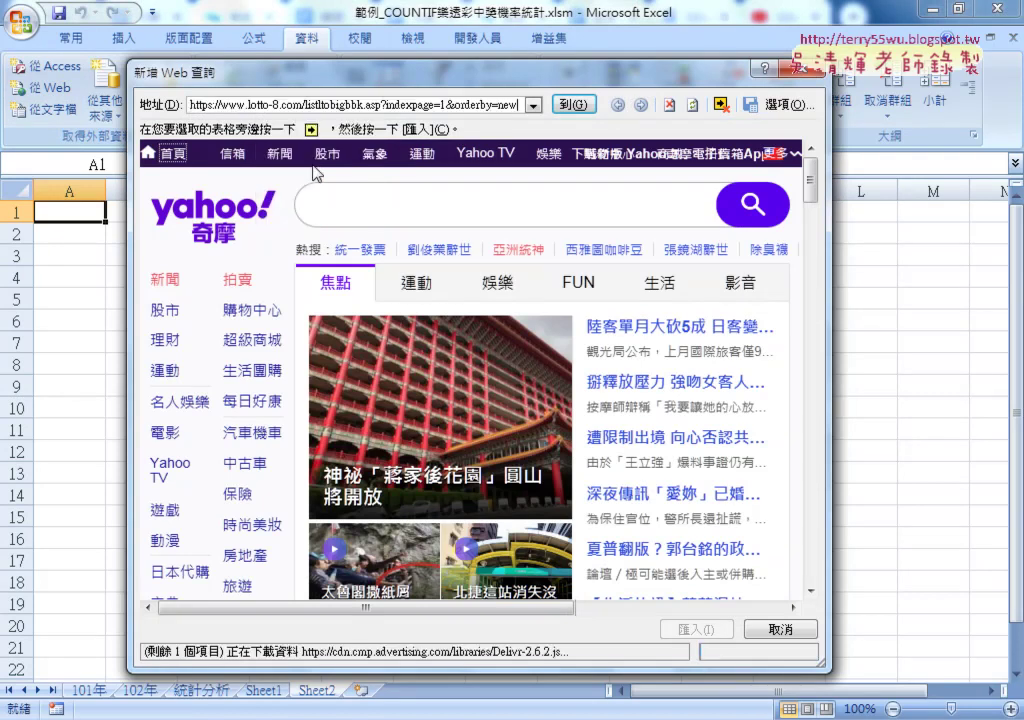
mouse_move(520, 104)
mouse_down()
mouse_move(190, 104)
mouse_move(241, 142)
mouse_up()
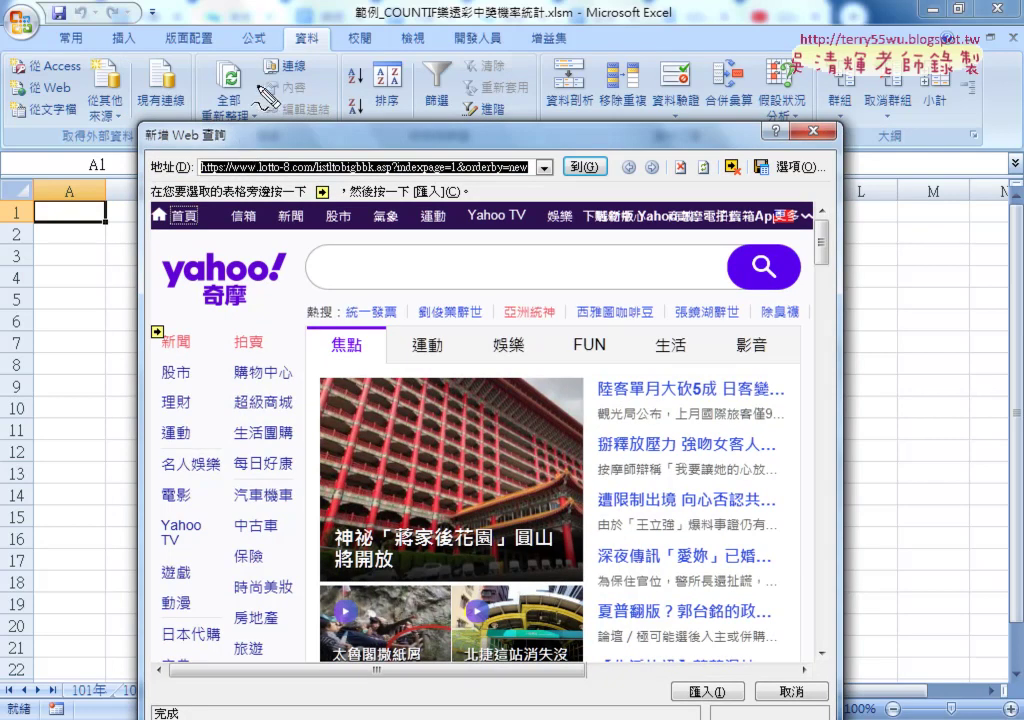
drag(284, 44, 292, 26)
drag(55, 106, 95, 85)
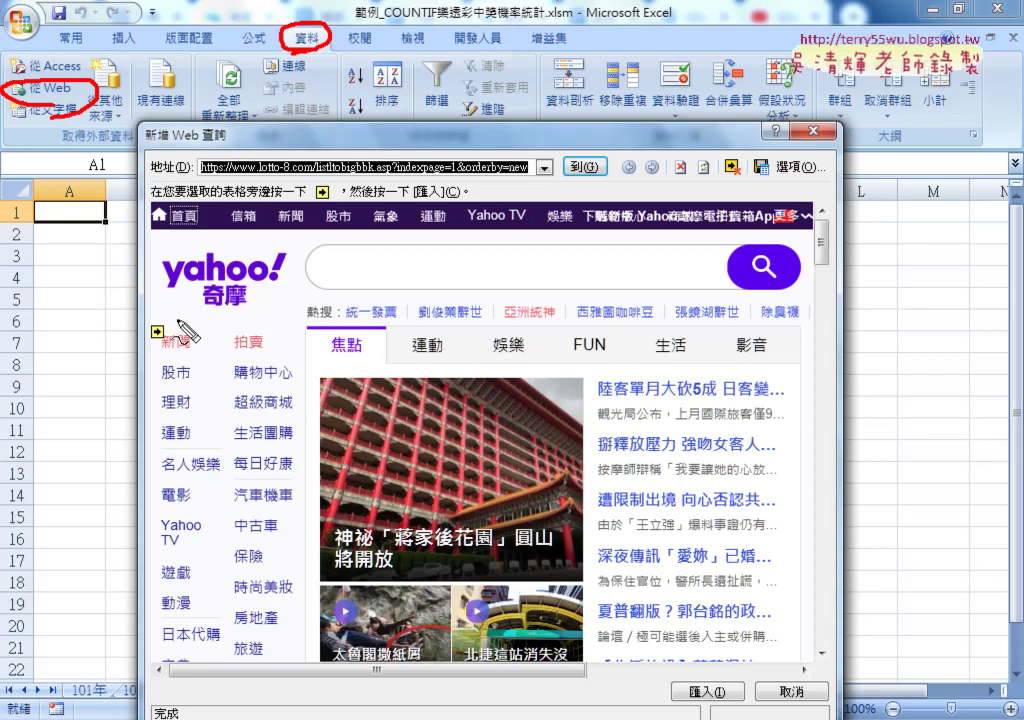
mouse_move(97, 100)
mouse_down()
mouse_move(121, 126)
mouse_move(592, 184)
mouse_move(590, 172)
mouse_up()
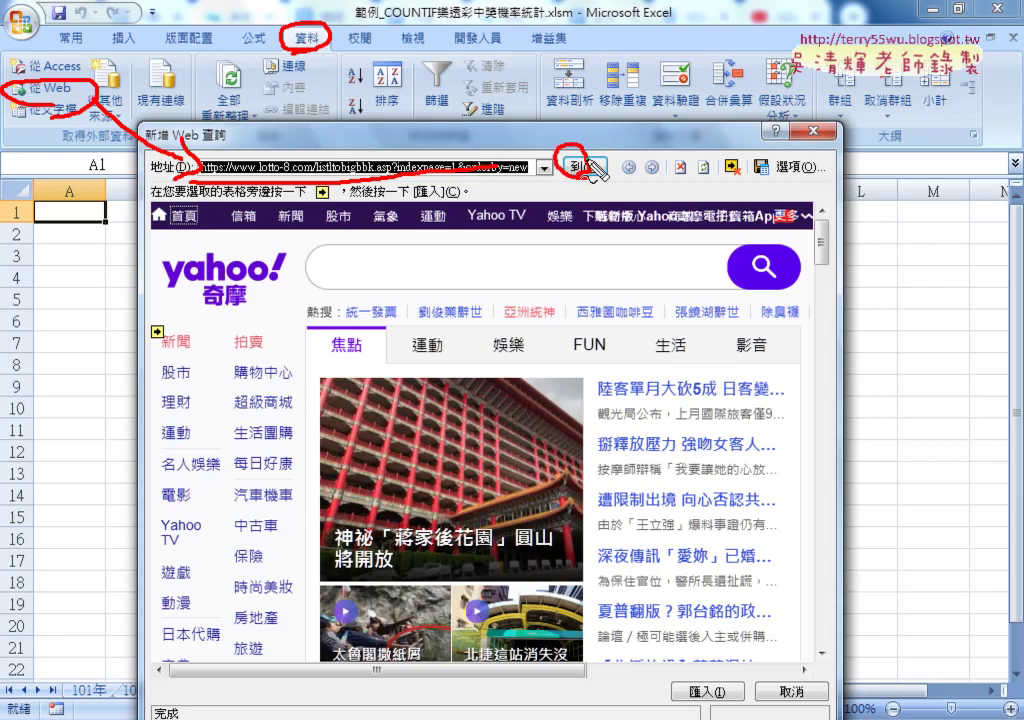
key(Escape)
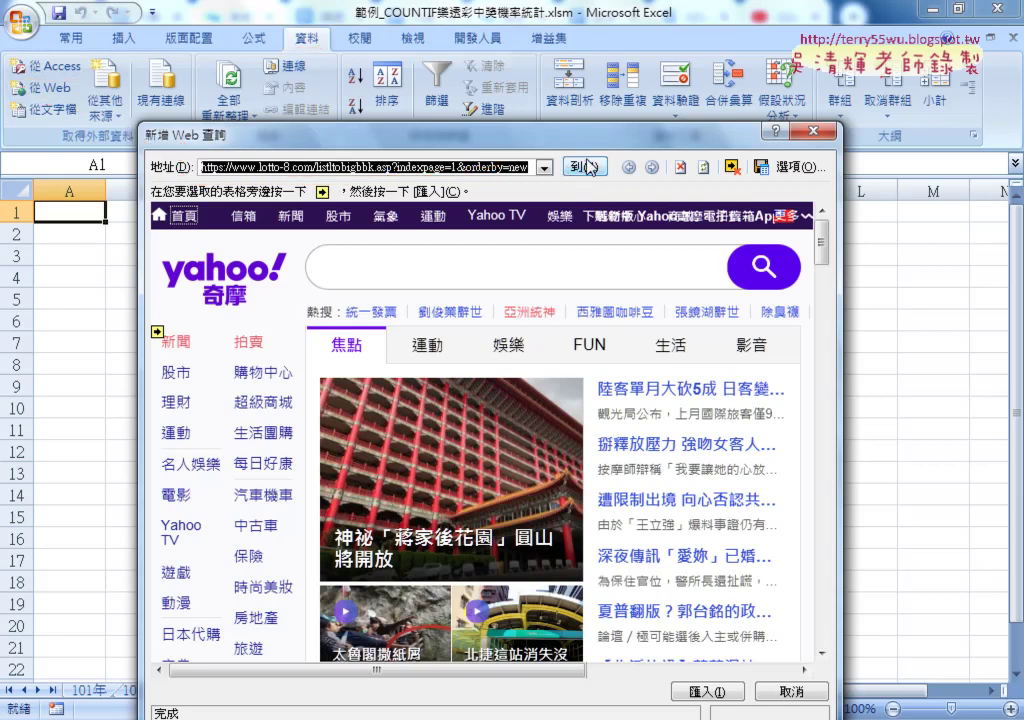
click(590, 167)
drag(470, 133, 449, 74)
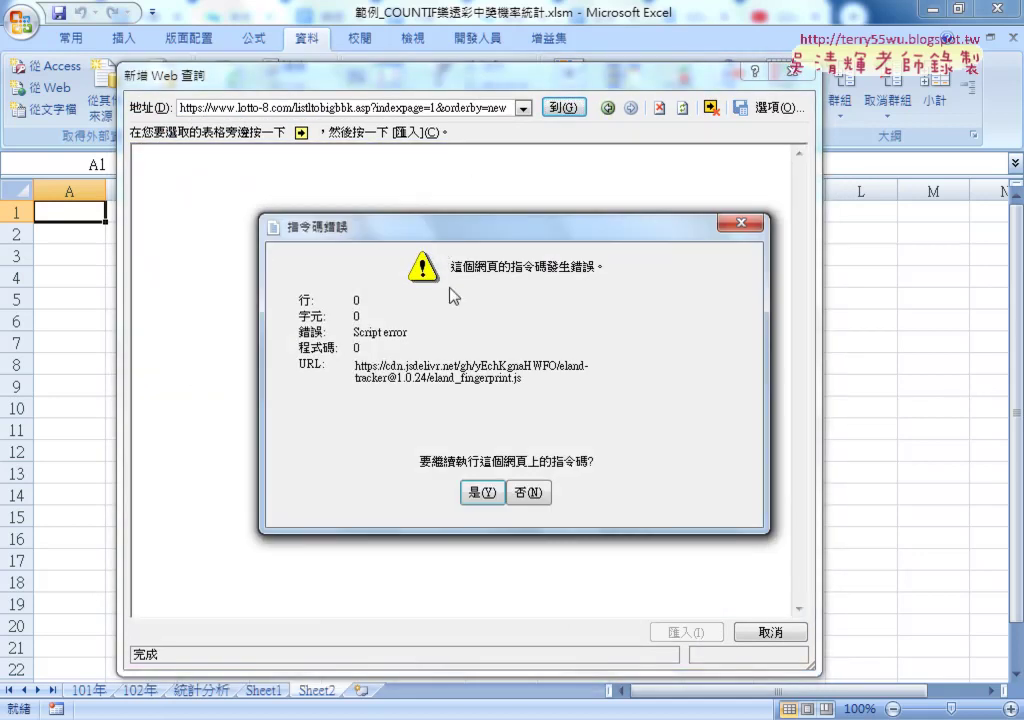
Answer 是(Y) to every 指令碼錯誤 prompt until the 大樂透 results page loads.
double_click(516, 379)
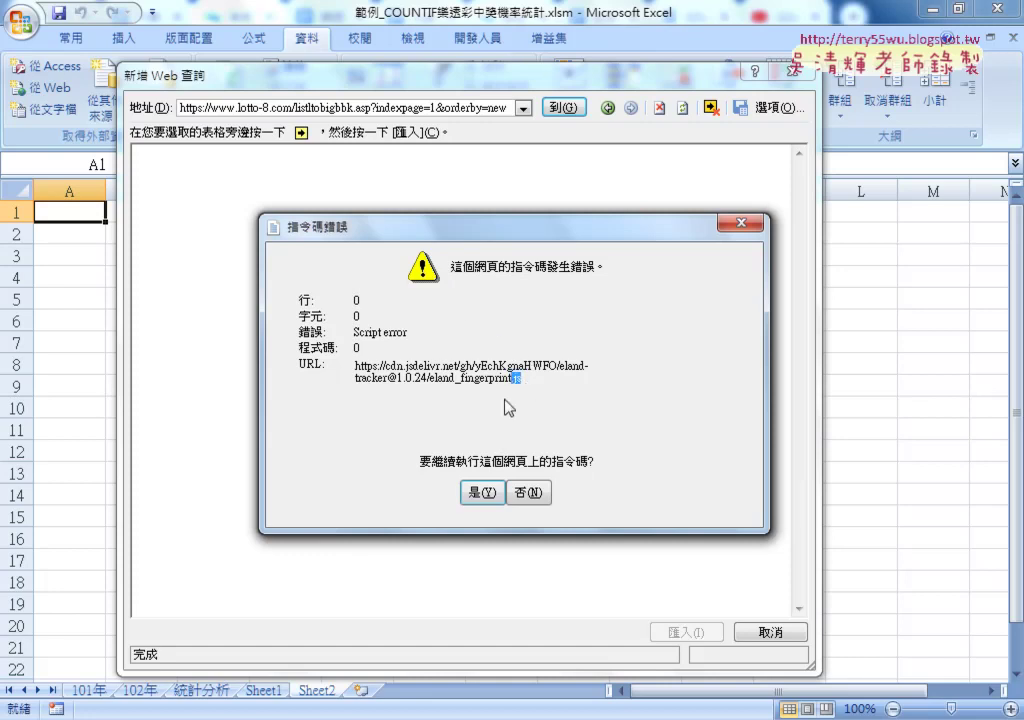
click(483, 492)
click(483, 492)
click(483, 492)
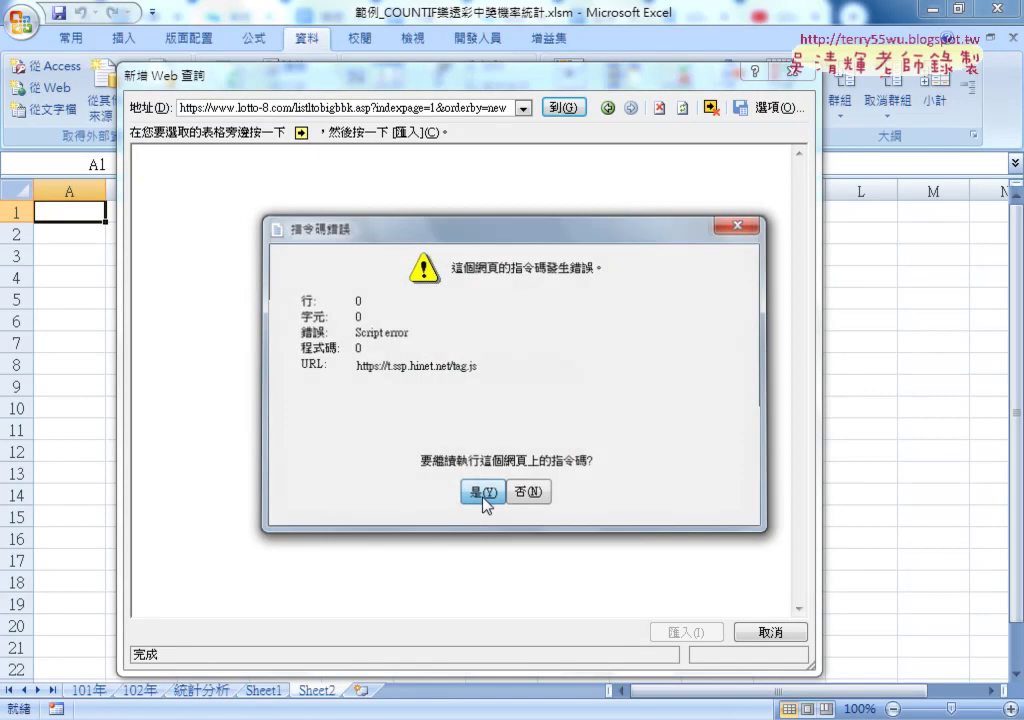
click(483, 492)
click(483, 492)
click(483, 492)
click(483, 493)
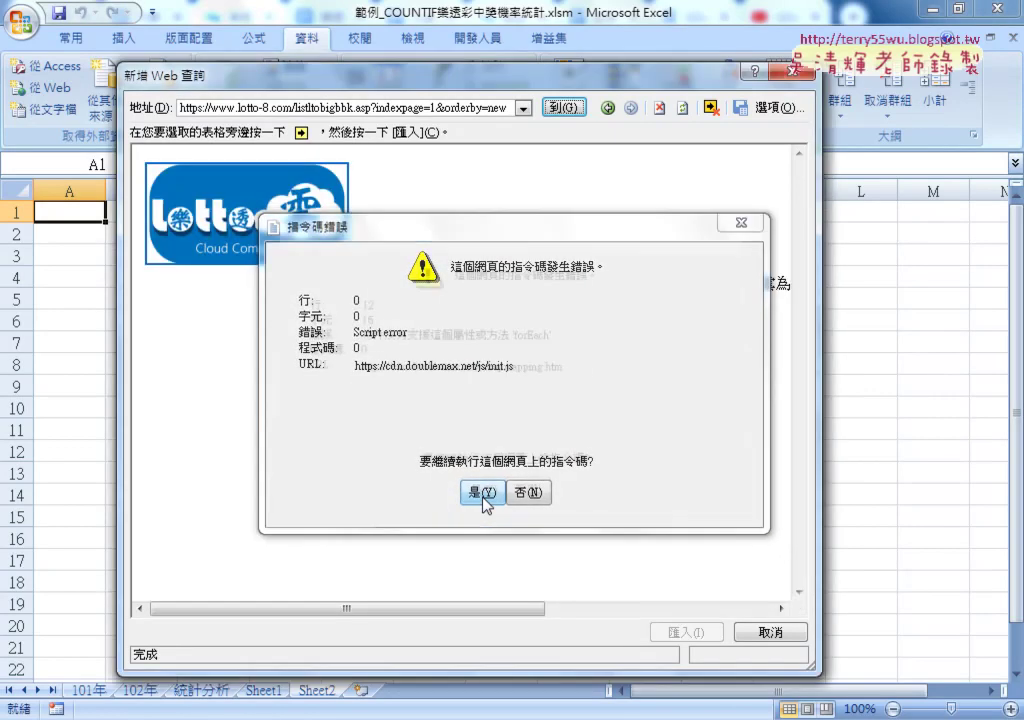
click(483, 493)
click(483, 493)
click(483, 493)
click(483, 493)
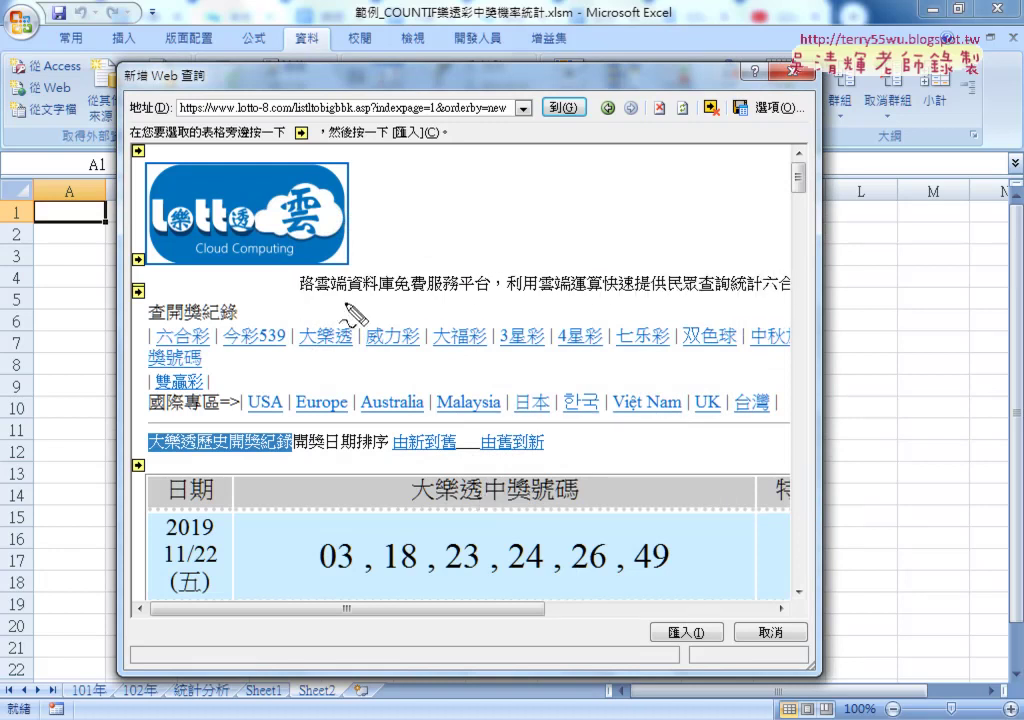
Tick the yellow arrow beside the 大樂透 draw-history table so it becomes a green check.
drag(284, 124, 309, 160)
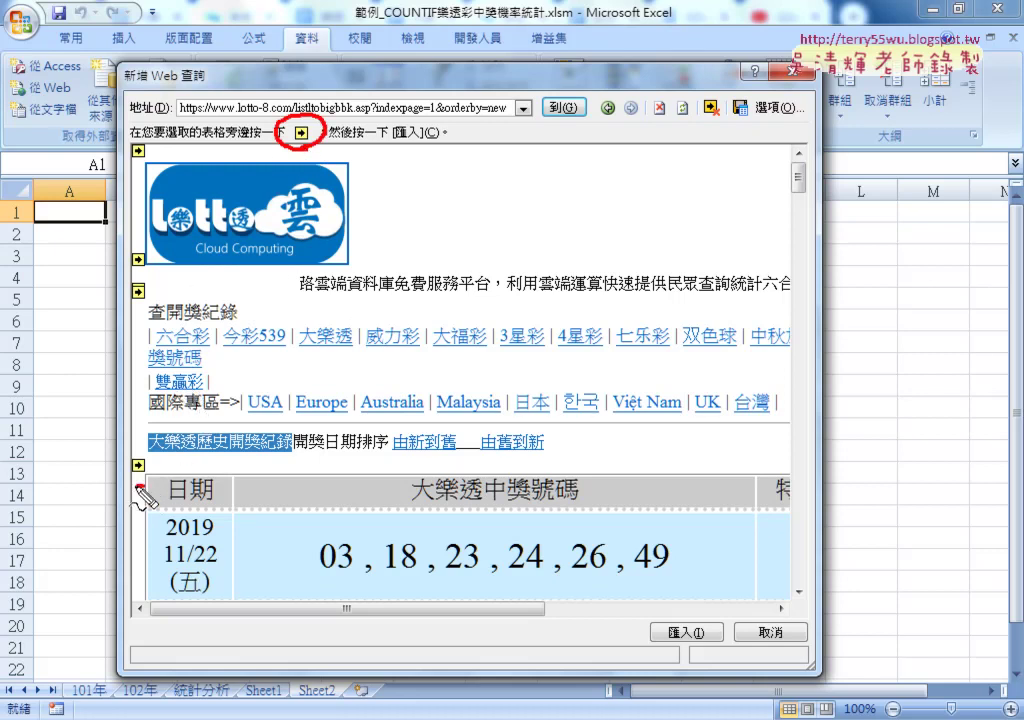
drag(148, 452, 146, 480)
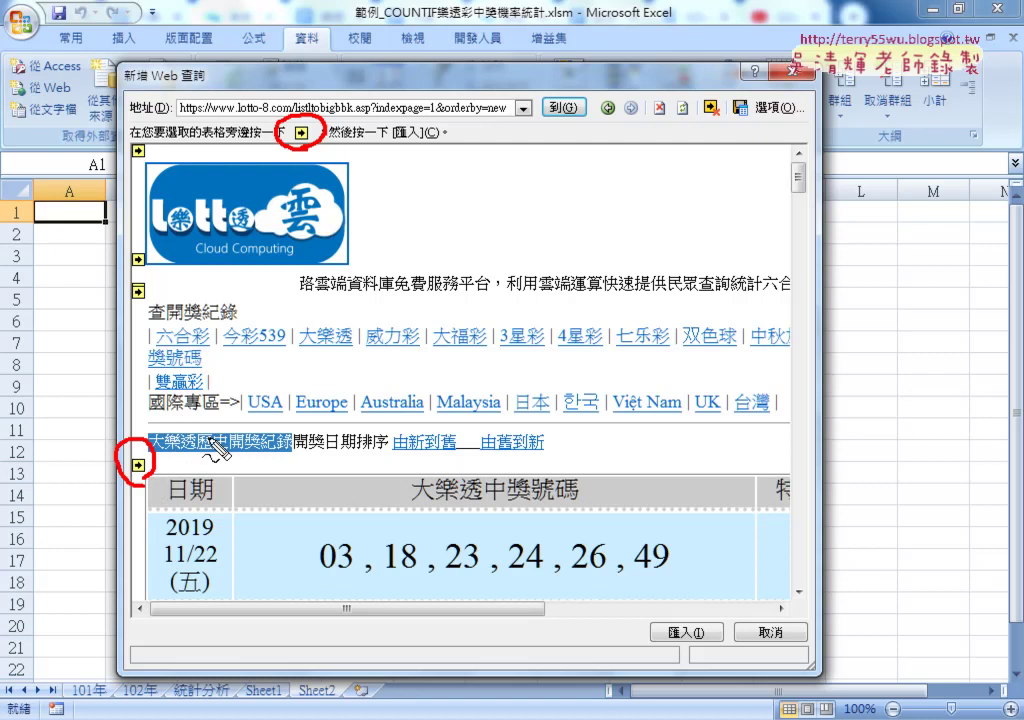
drag(145, 462, 185, 430)
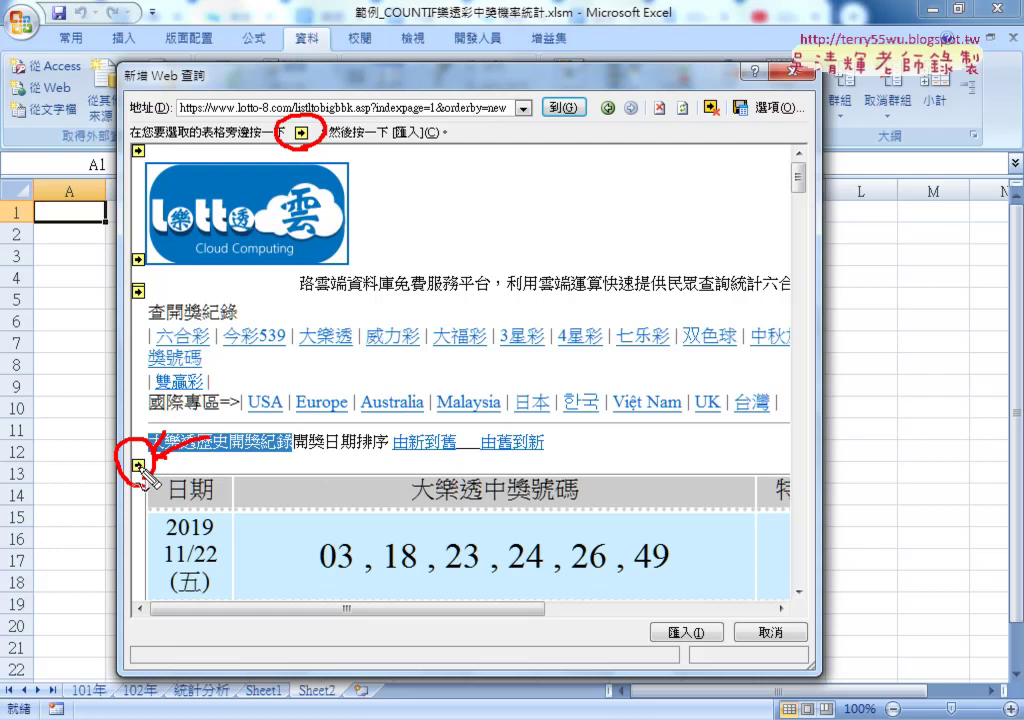
drag(133, 458, 178, 455)
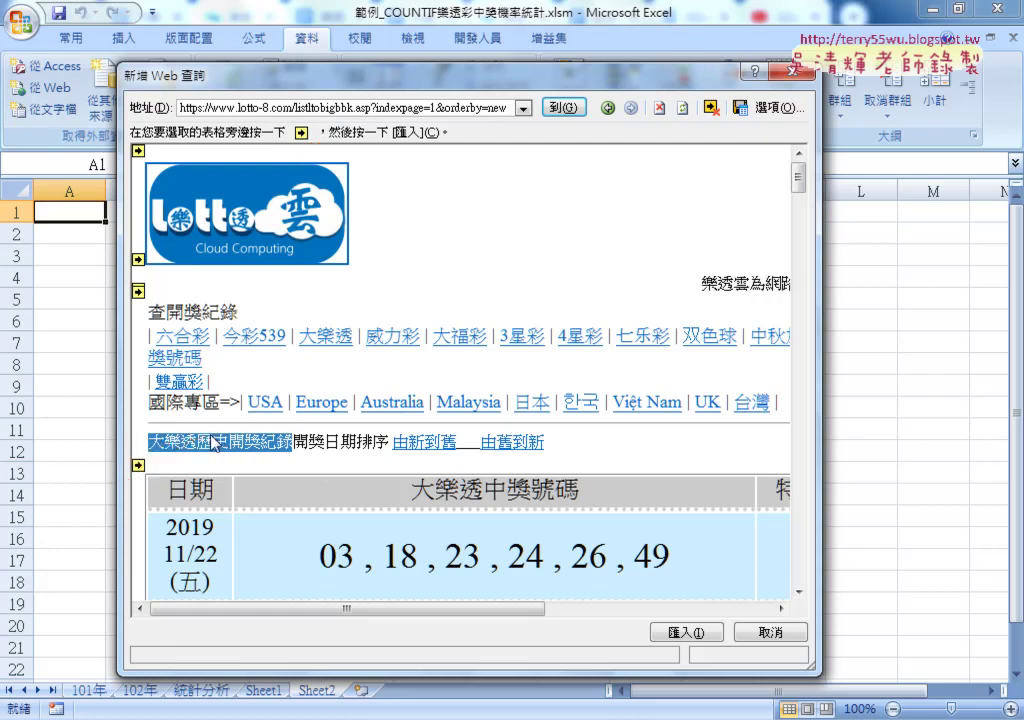
click(139, 465)
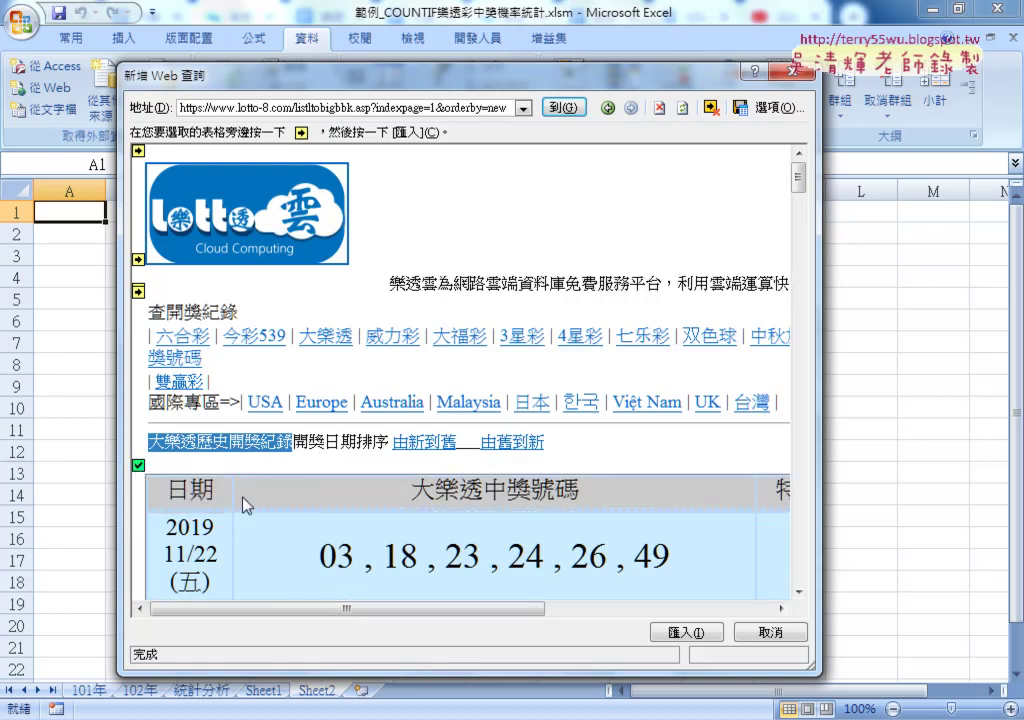
drag(487, 82, 613, 45)
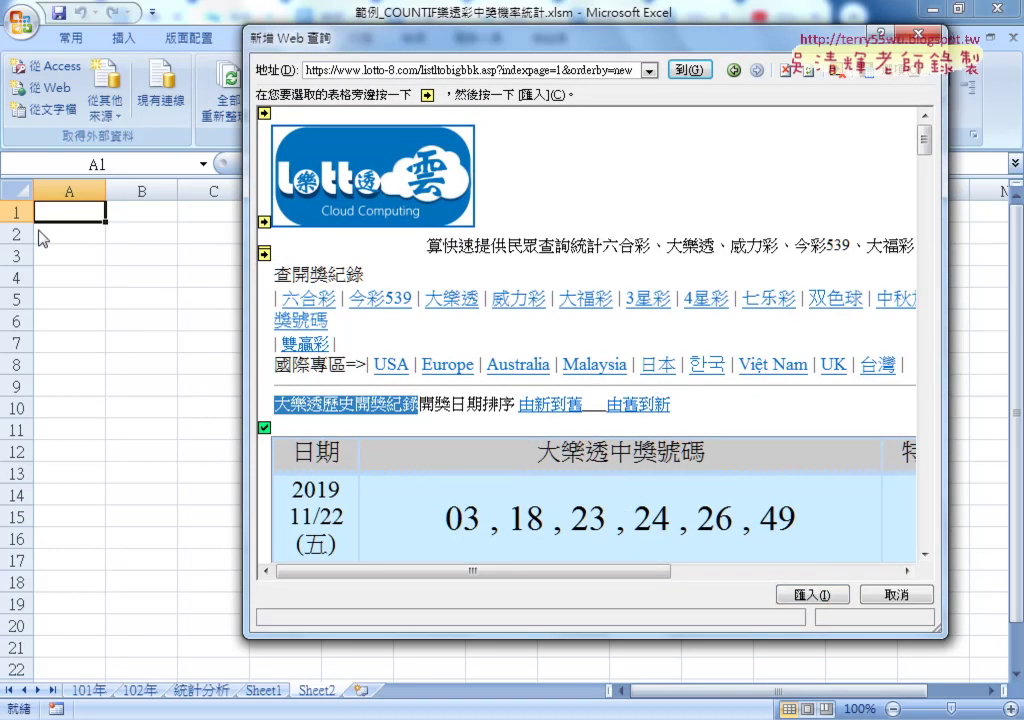
Import the checked table into the current sheet at cell $A$1.
click(797, 594)
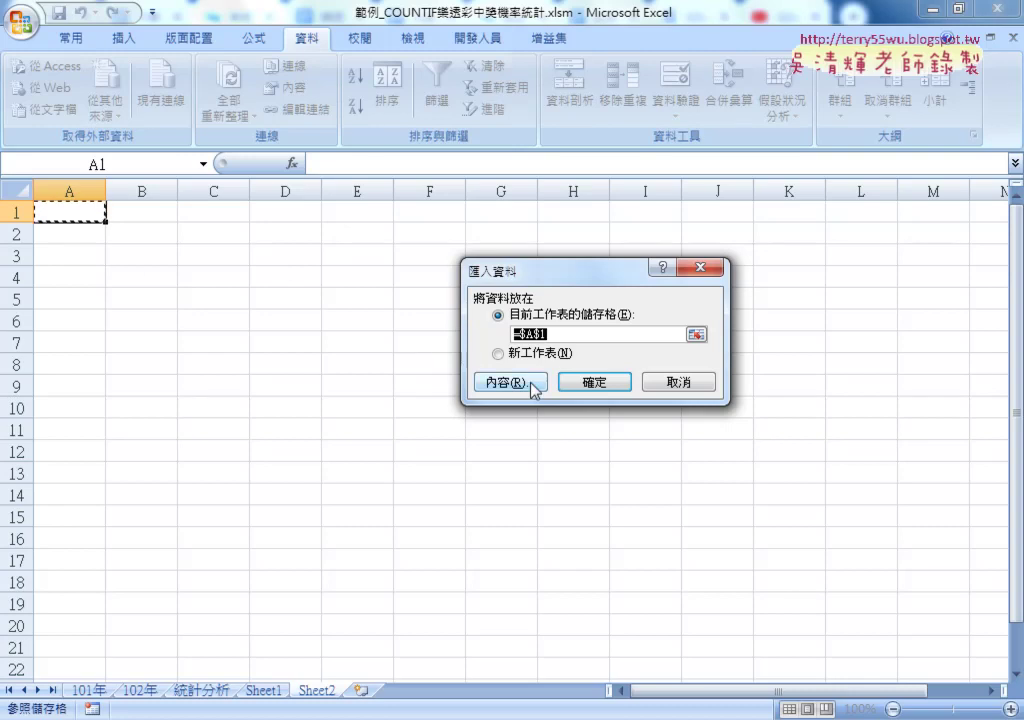
click(589, 384)
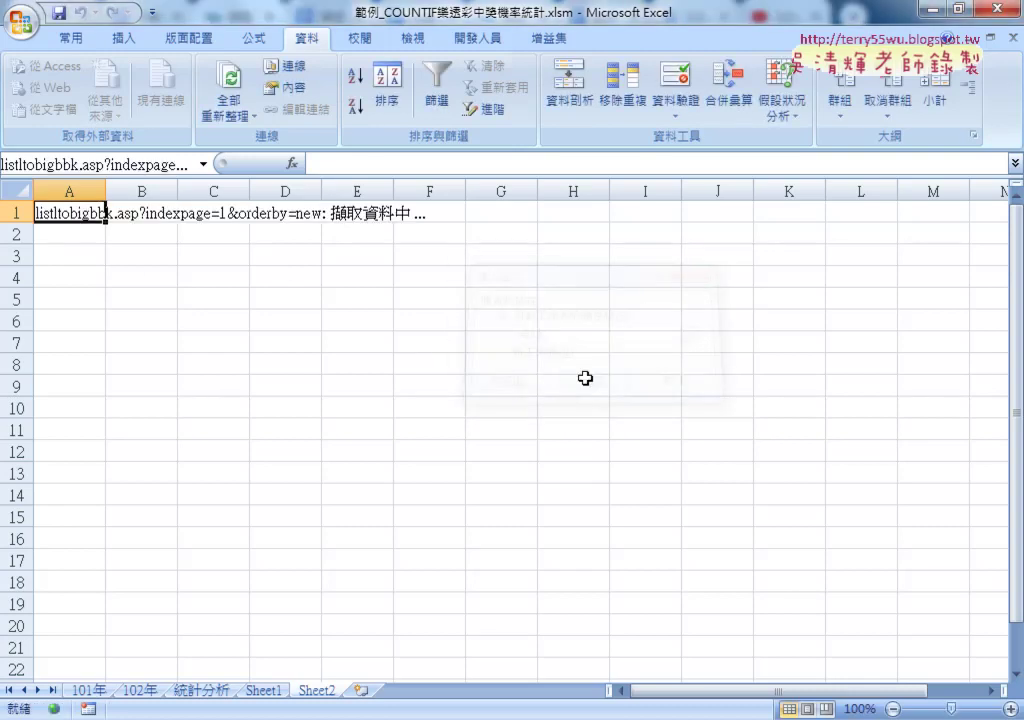